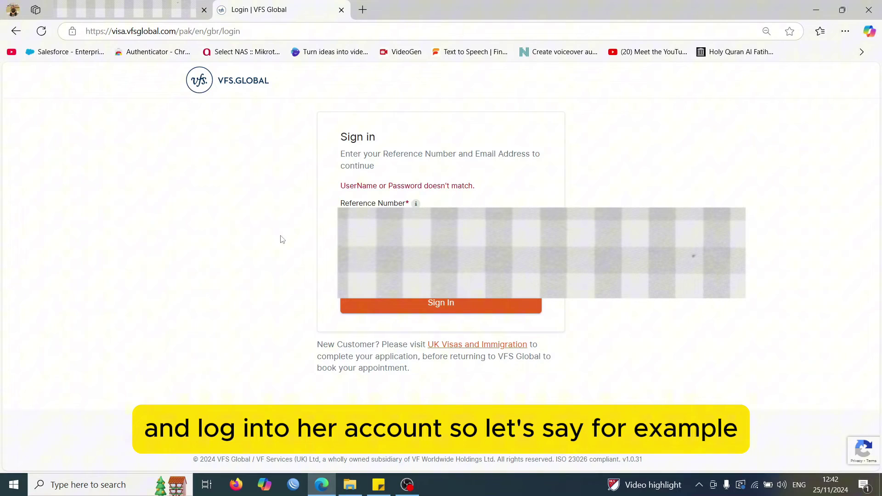
Step: Fill the Reference Number and Email Address fields from saved autofill details
{"action": "key", "text": "ctrl+v"}
{"action": "key", "text": "Tab"}
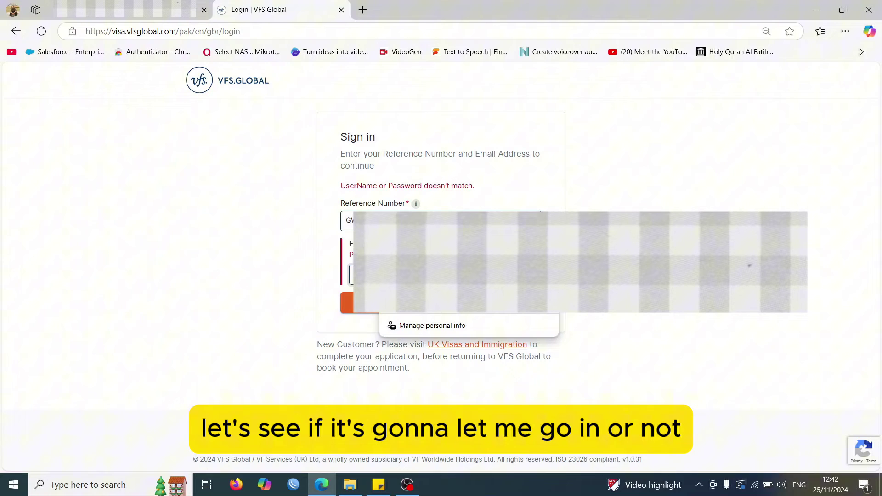
{"action": "key", "text": "Down"}
{"action": "key", "text": "Return"}
{"action": "key", "text": "Return"}
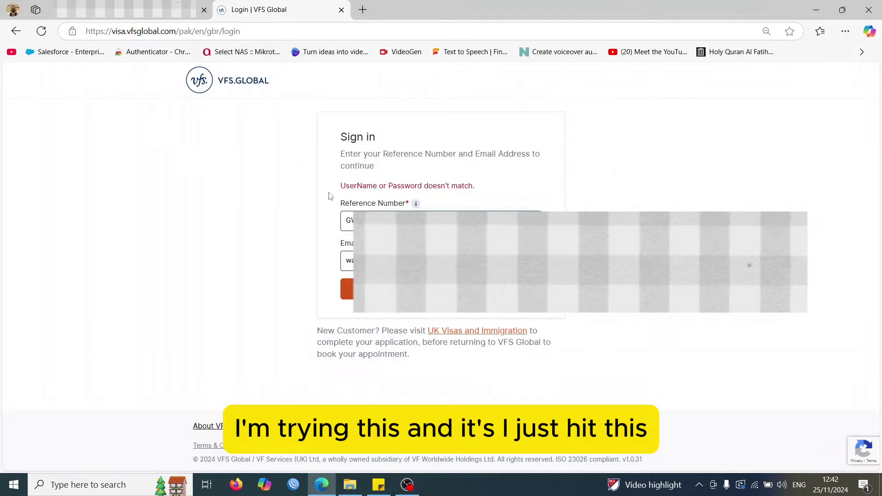
Step: Highlight the 'UserName or Password doesn't match' error message on the sign-in page
{"action": "left_click_drag", "start_coordinate": [339, 188], "coordinate": [484, 196]}
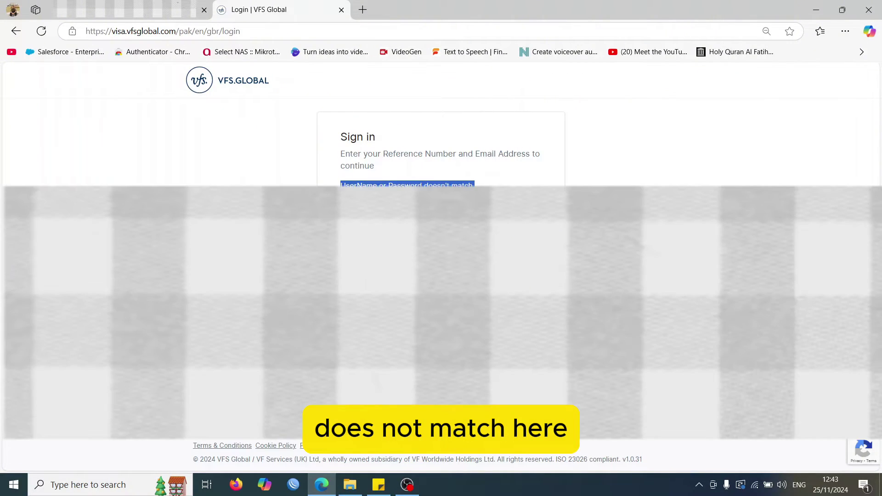
{"action": "left_click", "coordinate": [482, 190]}
{"action": "key", "text": "ctrl+plus"}
{"action": "key", "text": "ctrl+plus"}
{"action": "key", "text": "ctrl+plus"}
{"action": "key", "text": "ctrl+plus"}
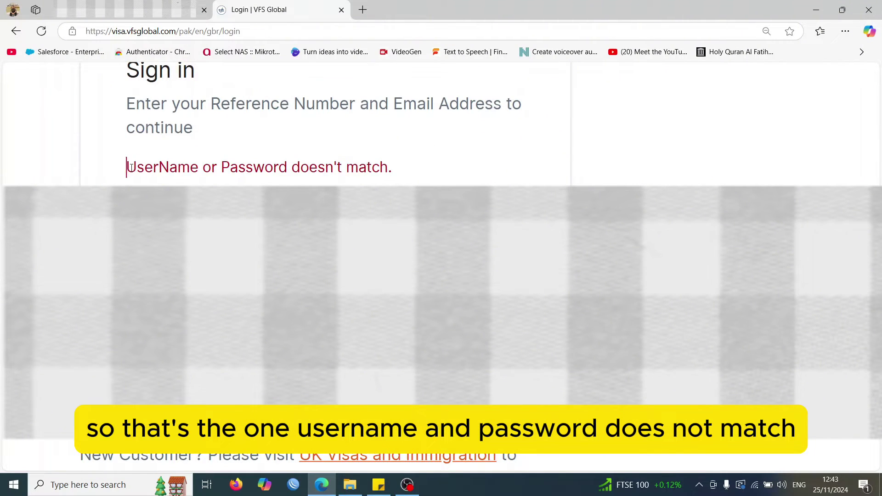
{"action": "left_click_drag", "start_coordinate": [127, 168], "coordinate": [415, 178]}
{"action": "key", "text": "ctrl+minus"}
{"action": "key", "text": "ctrl+minus"}
{"action": "key", "text": "ctrl+minus"}
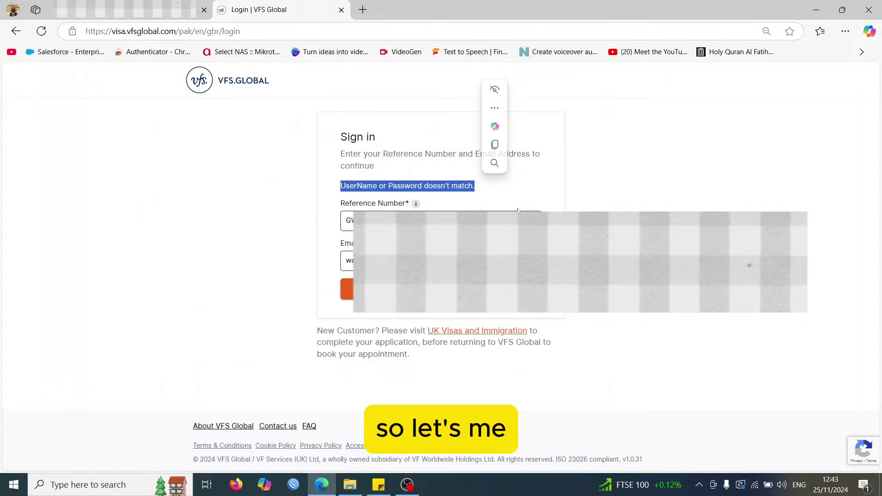
{"action": "left_click", "coordinate": [363, 10]}
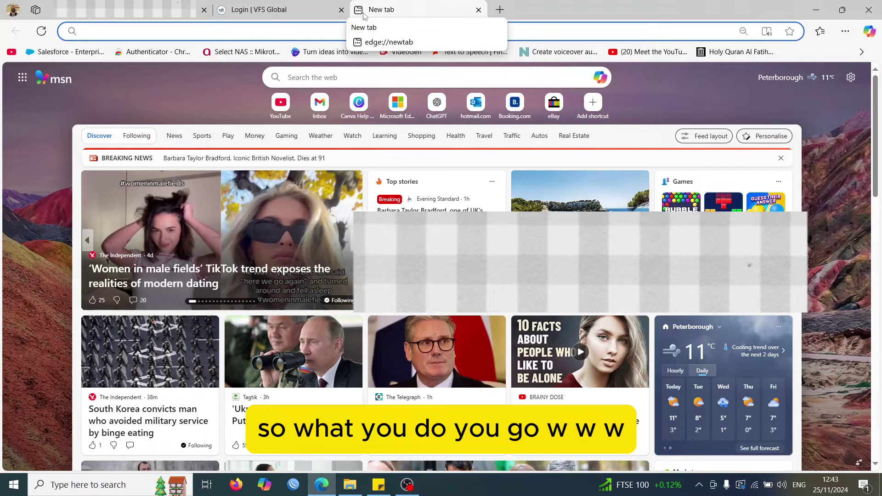
{"action": "type", "text": "www."}
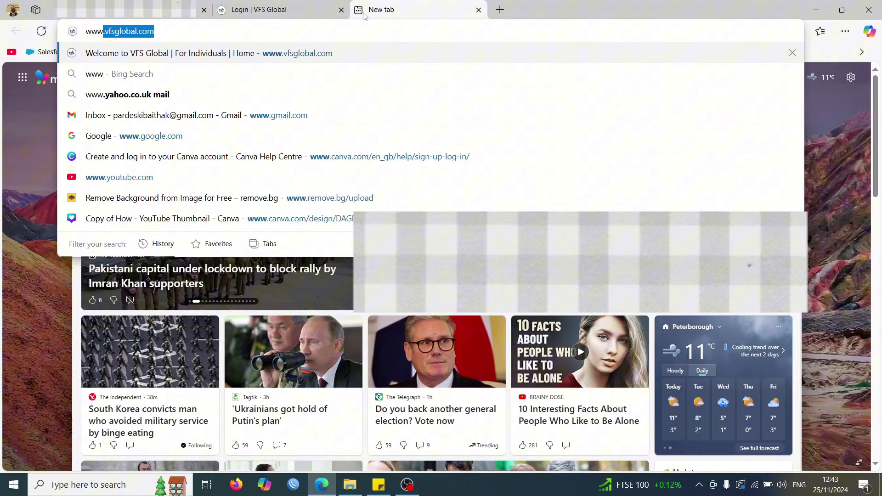
{"action": "type", "text": "vfs"}
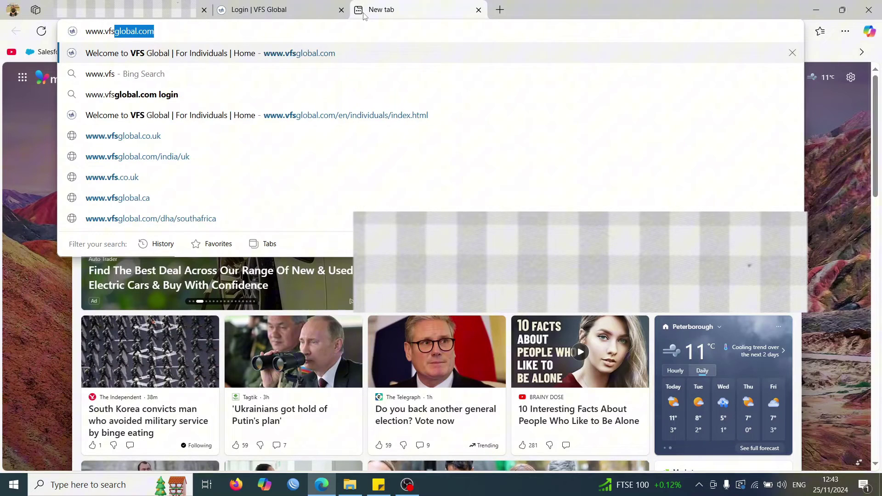
{"action": "type", "text": "global.com"}
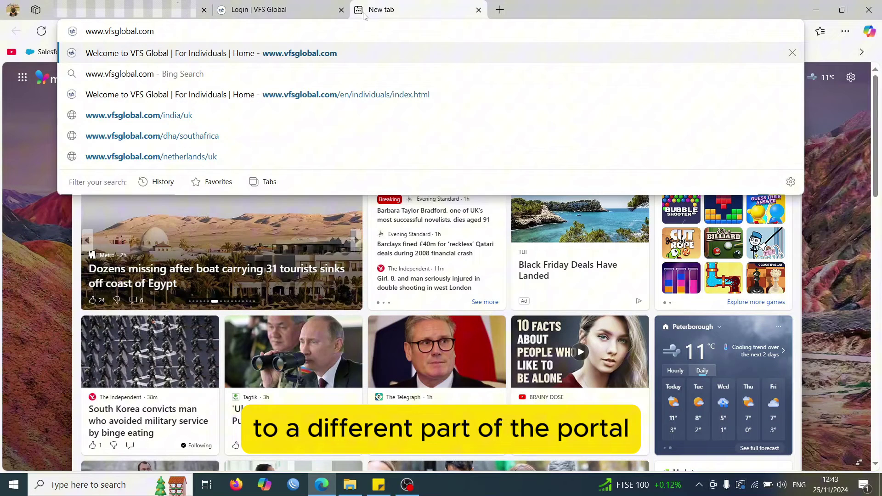
{"action": "key", "text": "Return"}
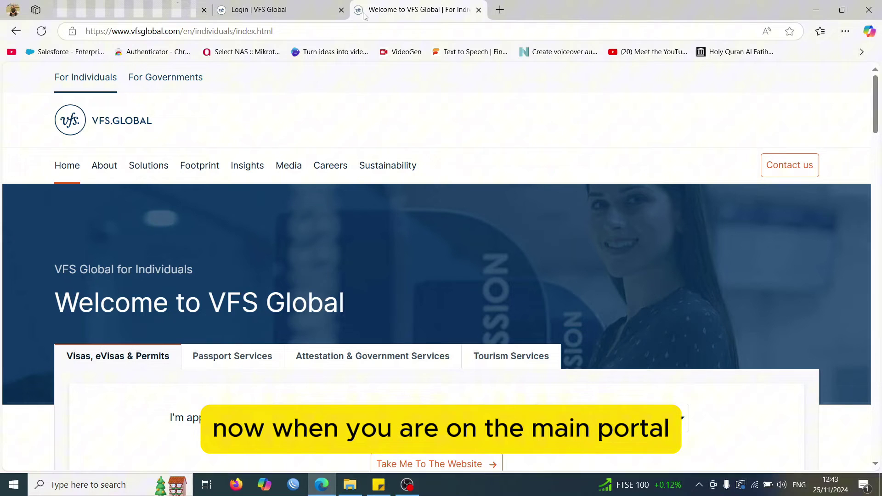
Step: Choose Pakistan as the applying-from country and United Kingdom as the destination
{"action": "scroll", "coordinate": [444, 261], "scroll_direction": "down", "scroll_amount": 3}
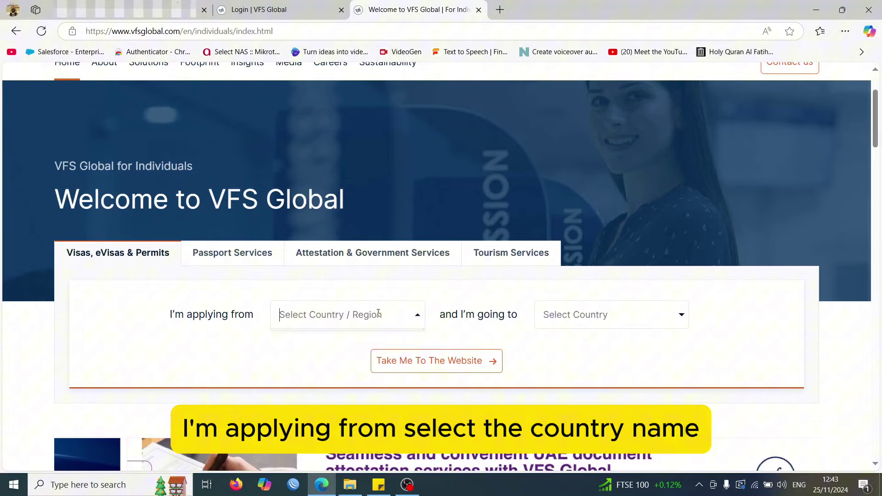
{"action": "left_click", "coordinate": [378, 313]}
{"action": "type", "text": "pak"}
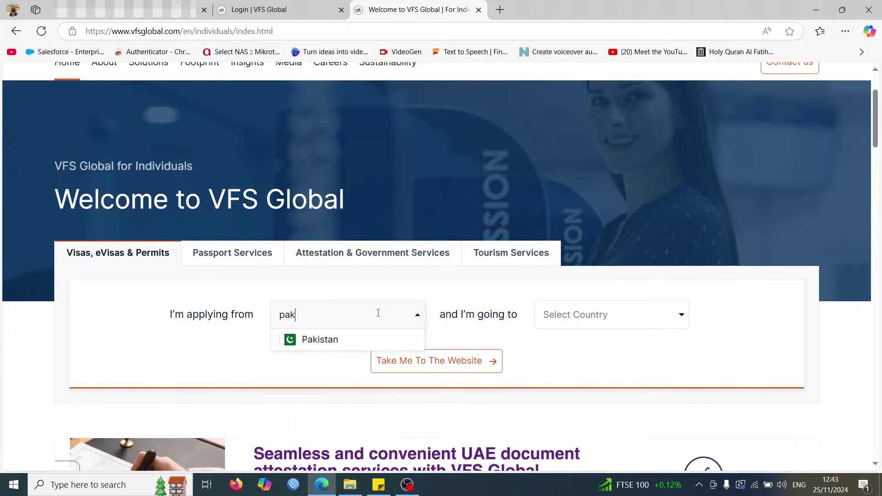
{"action": "left_click", "coordinate": [323, 339]}
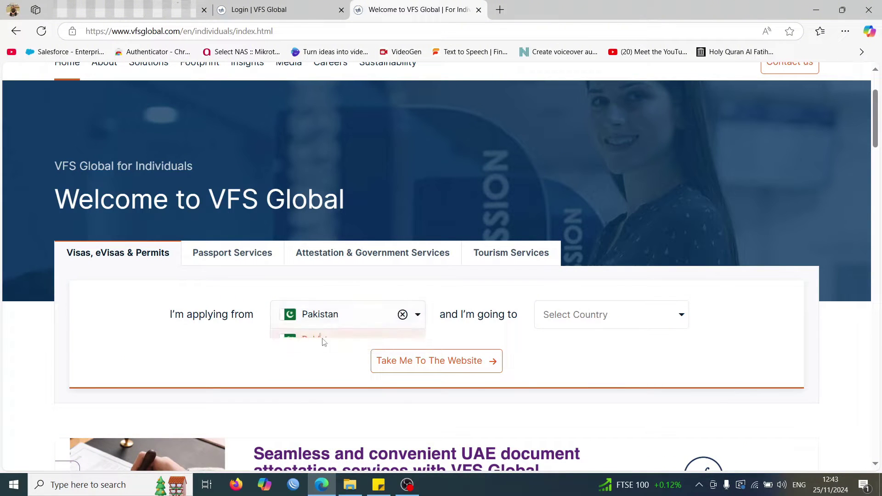
{"action": "left_click", "coordinate": [570, 316]}
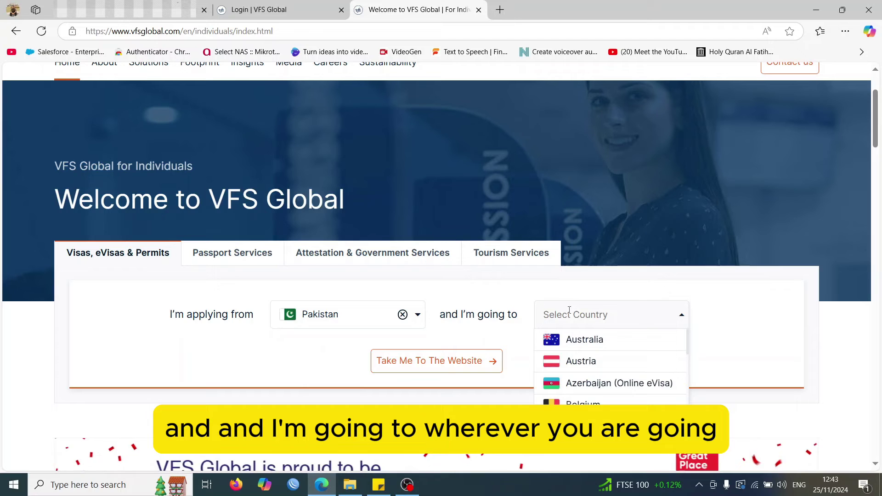
{"action": "type", "text": "unit"}
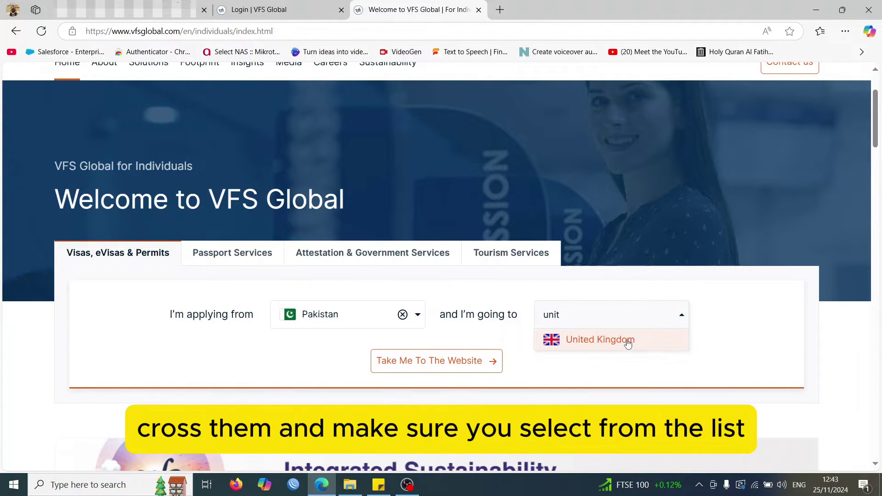
{"action": "left_click", "coordinate": [590, 345]}
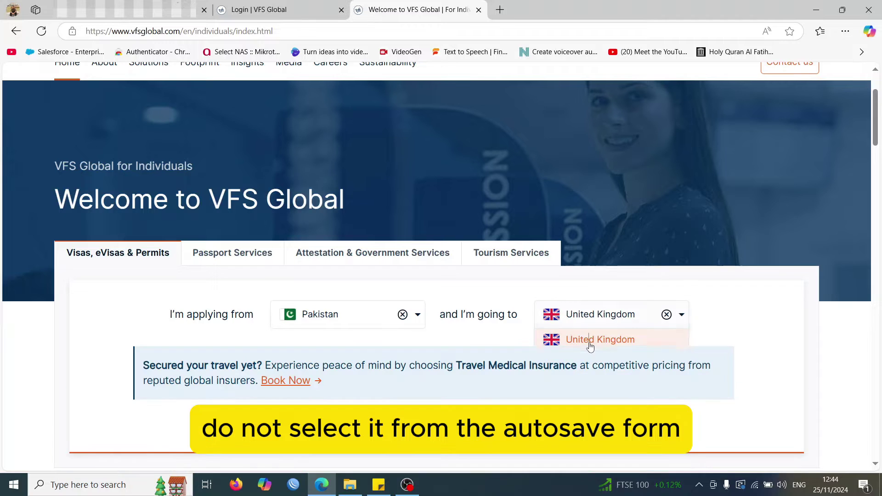
{"action": "scroll", "coordinate": [569, 393], "scroll_direction": "down", "scroll_amount": 1}
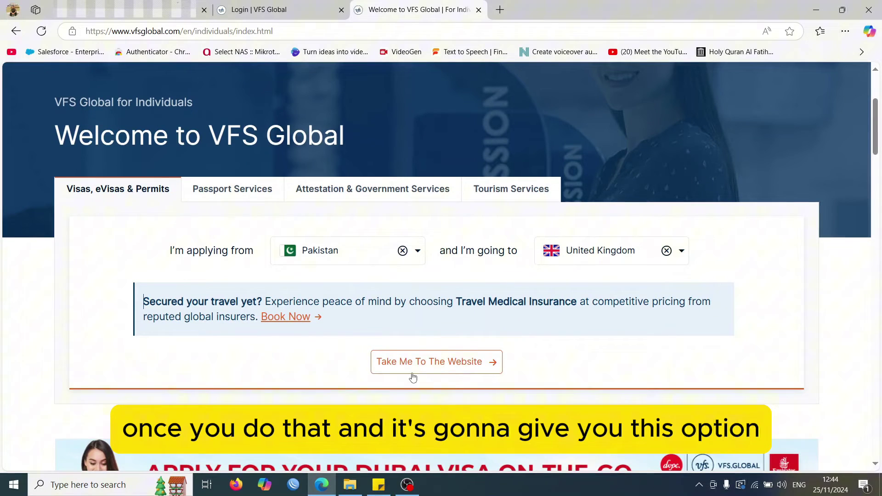
Step: Go to the UK visa site for applicants in Pakistan
{"action": "left_click", "coordinate": [437, 363]}
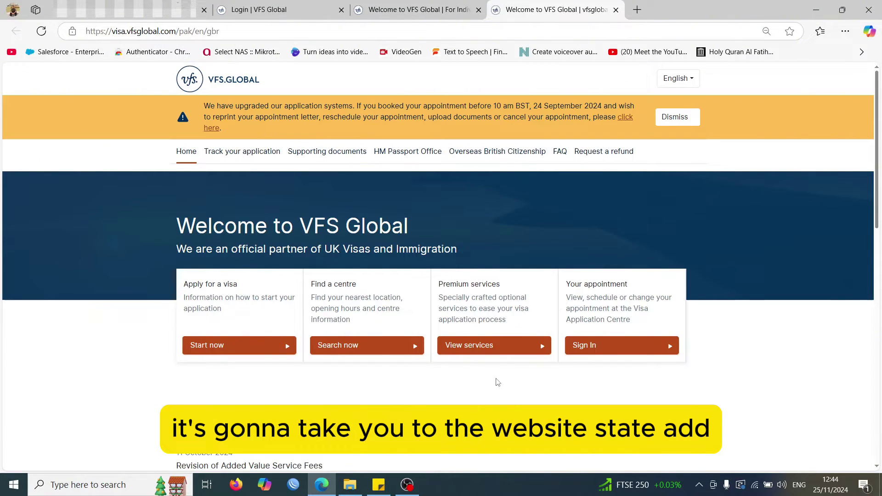
{"action": "scroll", "coordinate": [754, 278], "scroll_direction": "down", "scroll_amount": 1}
{"action": "scroll", "coordinate": [754, 281], "scroll_direction": "down", "scroll_amount": 2}
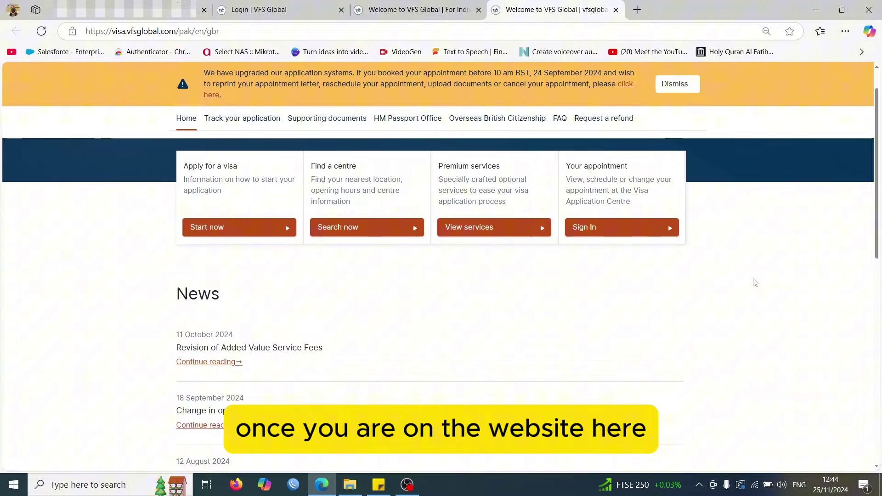
{"action": "scroll", "coordinate": [726, 322], "scroll_direction": "up", "scroll_amount": 3}
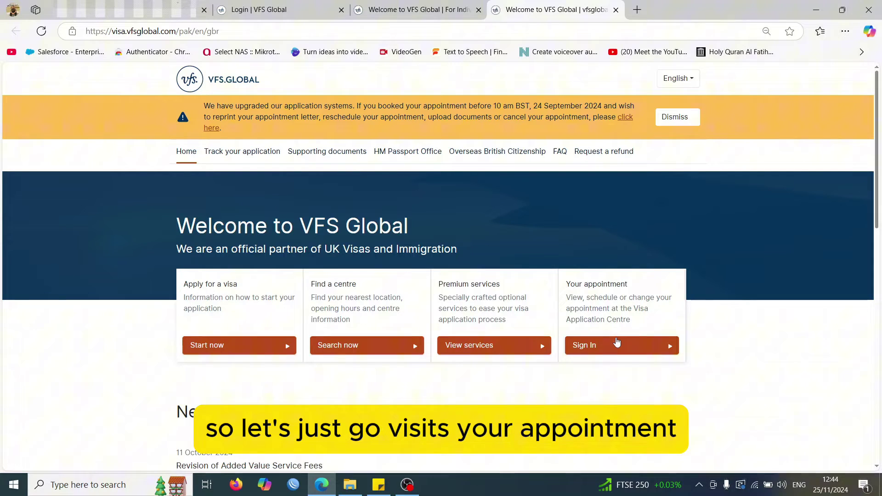
Step: Open the appointment management page and use Book Now to reach sign-in in a new tab
{"action": "left_click", "coordinate": [618, 344]}
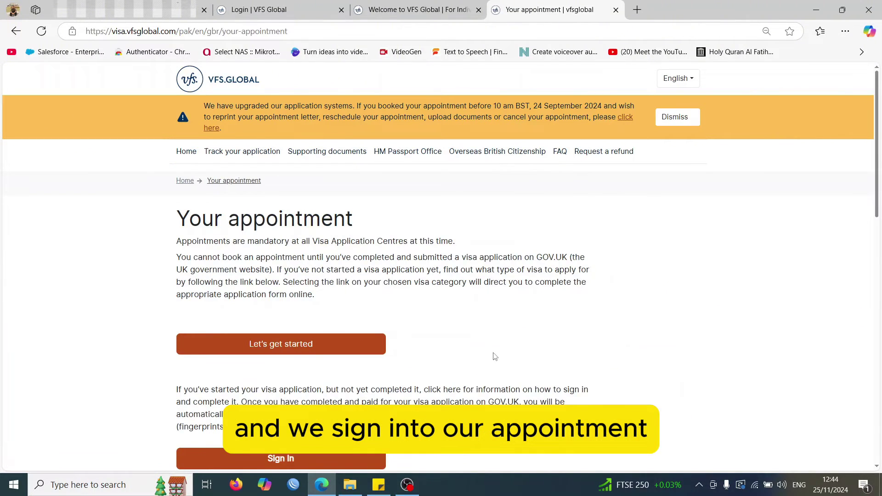
{"action": "scroll", "coordinate": [495, 357], "scroll_direction": "down", "scroll_amount": 5}
{"action": "scroll", "coordinate": [494, 354], "scroll_direction": "up", "scroll_amount": 4}
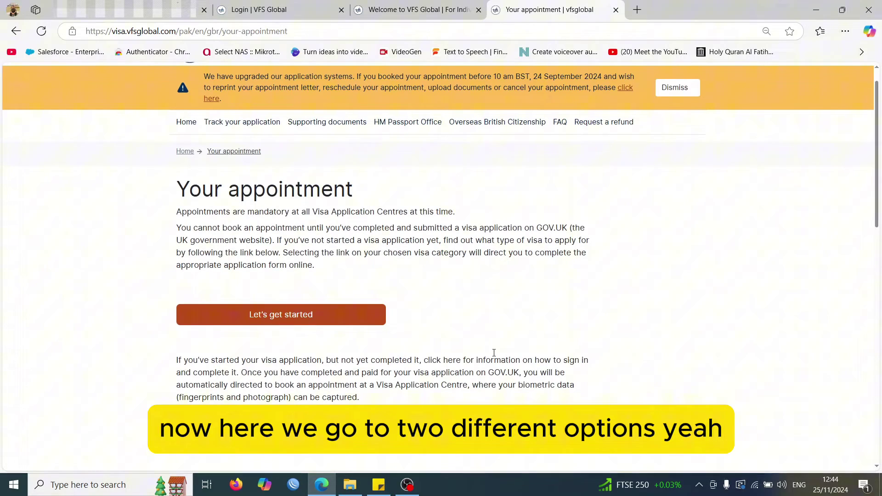
{"action": "scroll", "coordinate": [494, 352], "scroll_direction": "down", "scroll_amount": 2}
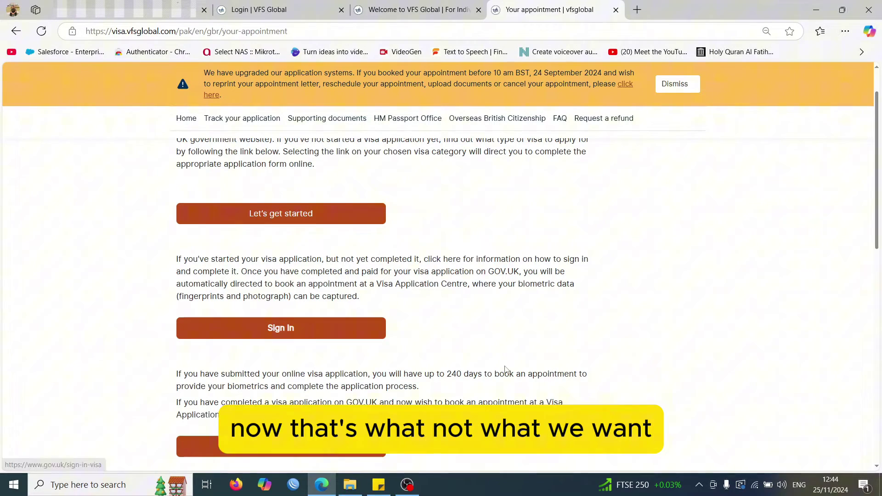
{"action": "scroll", "coordinate": [505, 369], "scroll_direction": "down", "scroll_amount": 2}
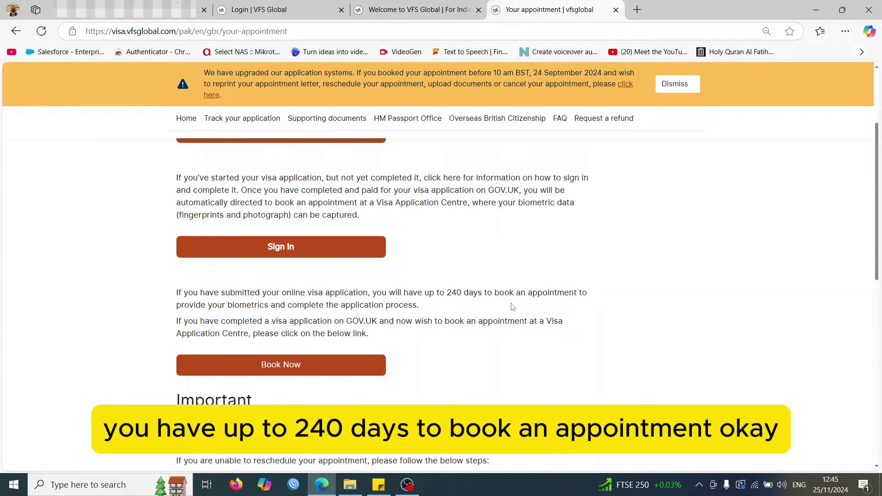
{"action": "left_click", "coordinate": [270, 370]}
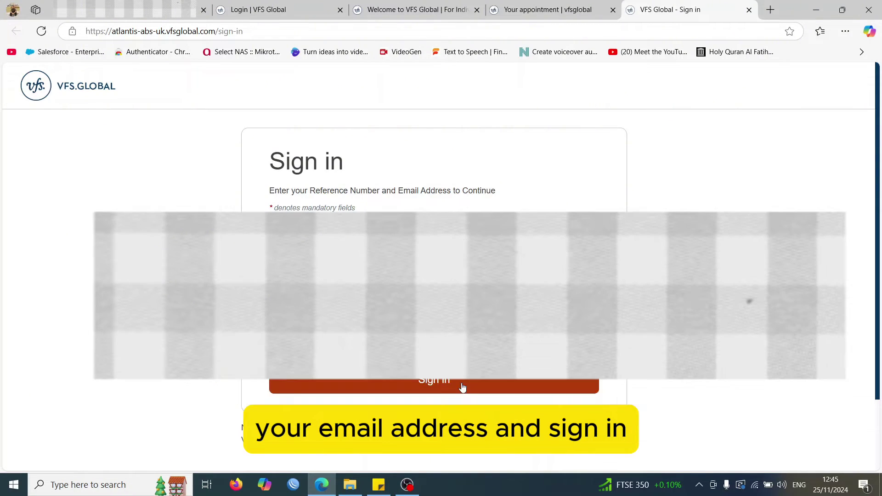
Step: Submit the Sign in form with the reference number and email to open the UK Visa dashboard
{"action": "left_click", "coordinate": [461, 382]}
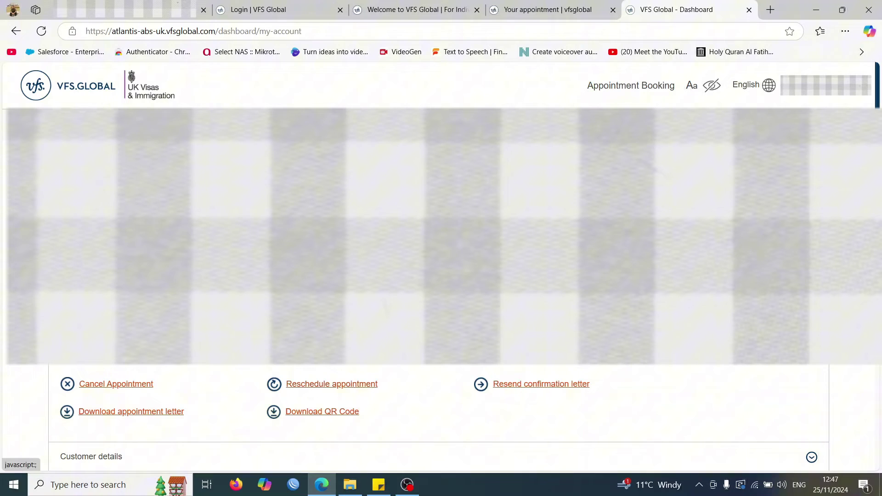
Step: Select the 27 Nov 2024 appointment for rescheduling and proceed to Date Selection
{"action": "scroll", "coordinate": [439, 414], "scroll_direction": "down", "scroll_amount": 1}
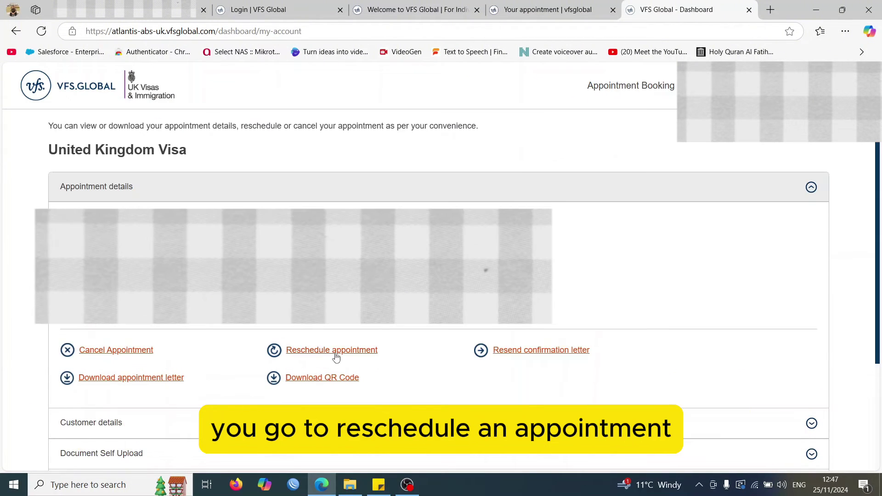
{"action": "left_click", "coordinate": [335, 353]}
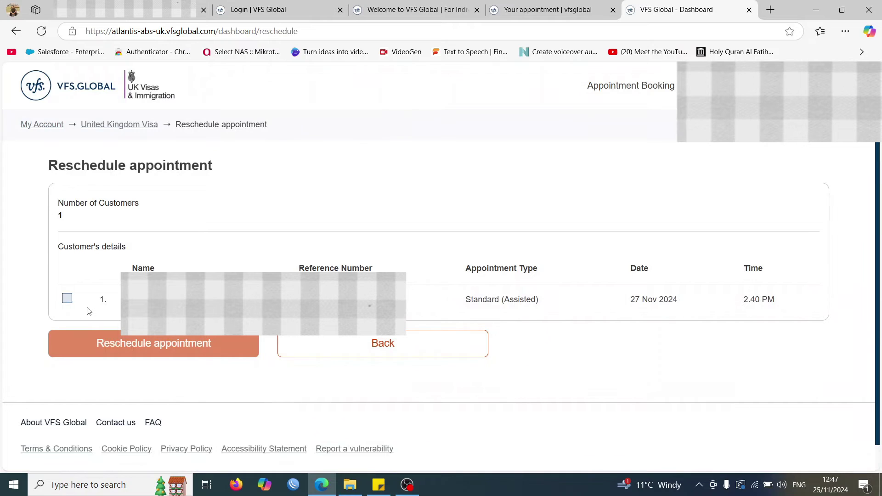
{"action": "left_click", "coordinate": [68, 299]}
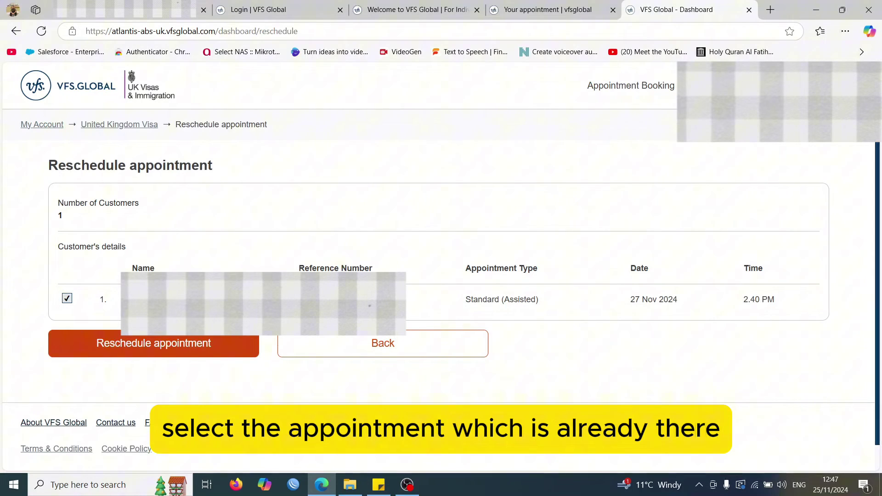
{"action": "left_click", "coordinate": [142, 345]}
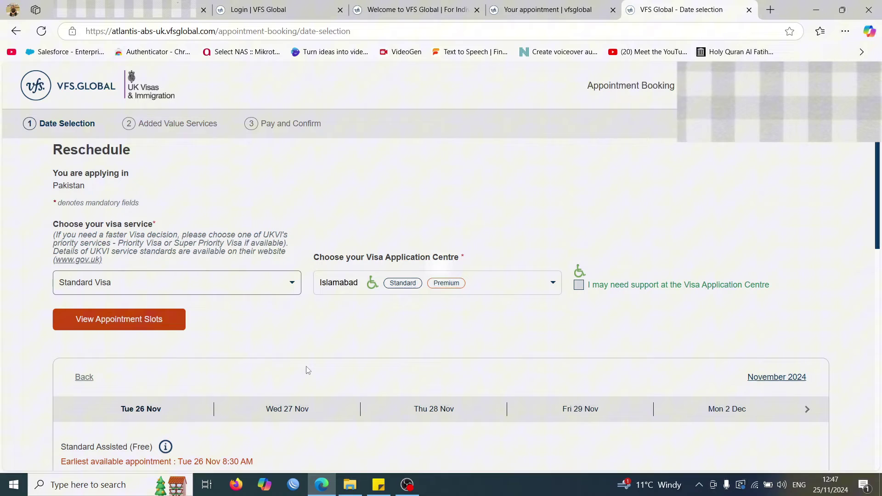
Step: Book the Mon 2 Dec 2:00 PM Standard Assisted slot and continue to Pay and Confirm
{"action": "scroll", "coordinate": [307, 369], "scroll_direction": "down", "scroll_amount": 3}
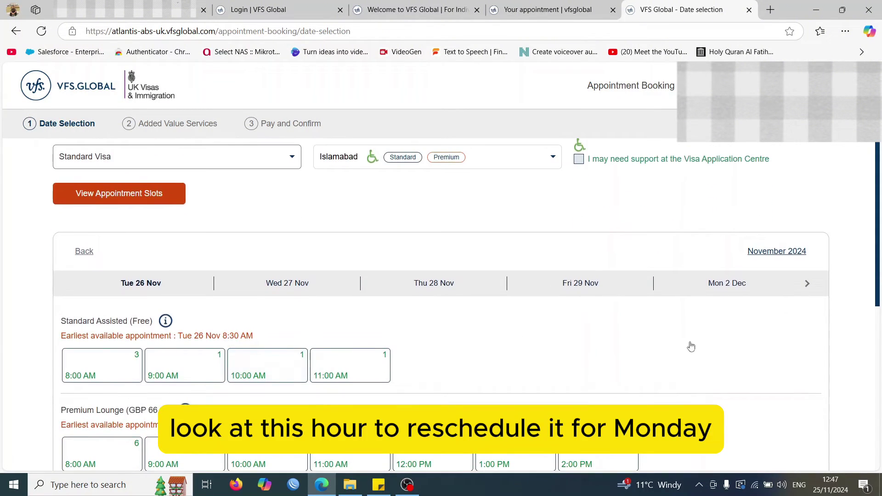
{"action": "left_click", "coordinate": [707, 286]}
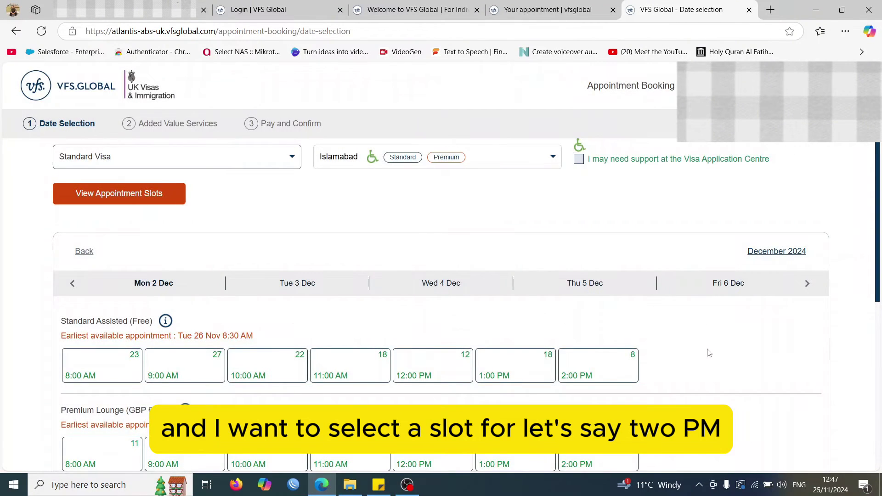
{"action": "scroll", "coordinate": [708, 354], "scroll_direction": "down", "scroll_amount": 1}
{"action": "left_click", "coordinate": [590, 333]}
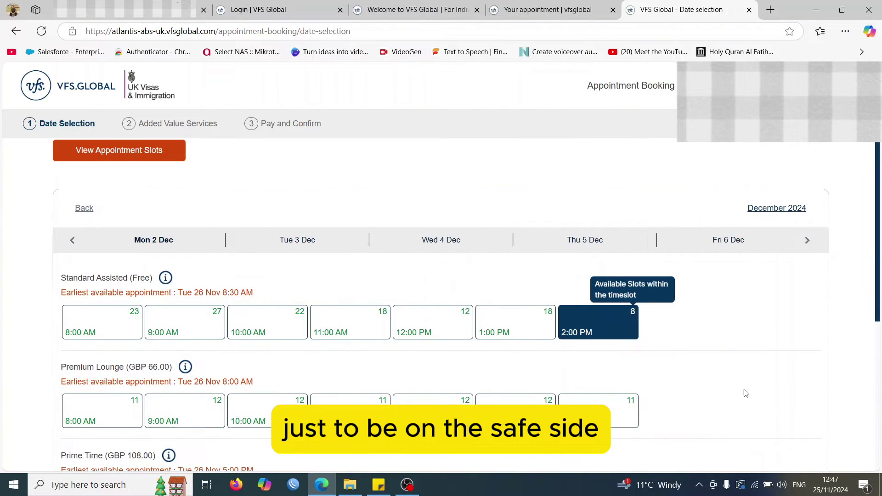
{"action": "scroll", "coordinate": [745, 391], "scroll_direction": "down", "scroll_amount": 5}
{"action": "scroll", "coordinate": [745, 394], "scroll_direction": "down", "scroll_amount": 1}
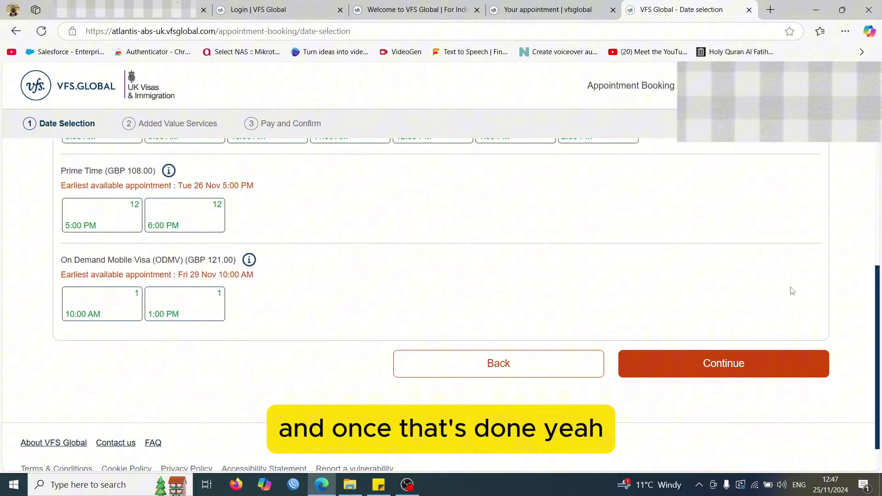
{"action": "scroll", "coordinate": [793, 291], "scroll_direction": "up", "scroll_amount": 10}
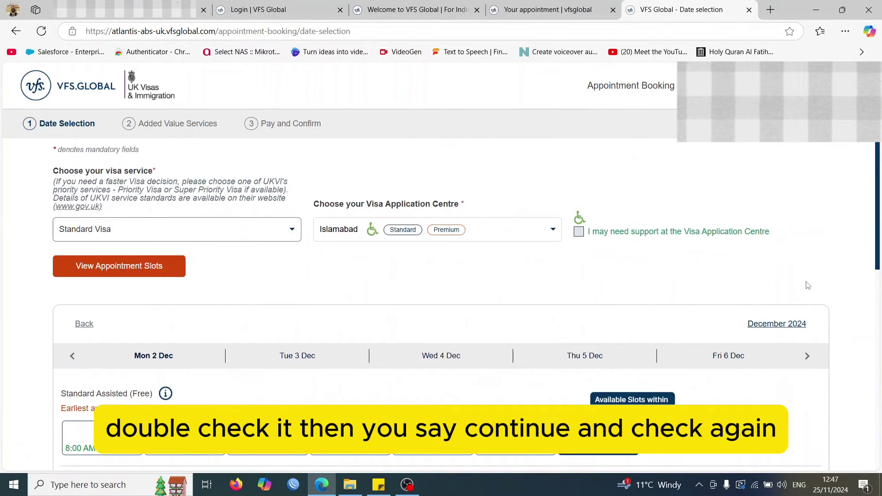
{"action": "scroll", "coordinate": [808, 286], "scroll_direction": "up", "scroll_amount": 3}
{"action": "scroll", "coordinate": [808, 286], "scroll_direction": "down", "scroll_amount": 10}
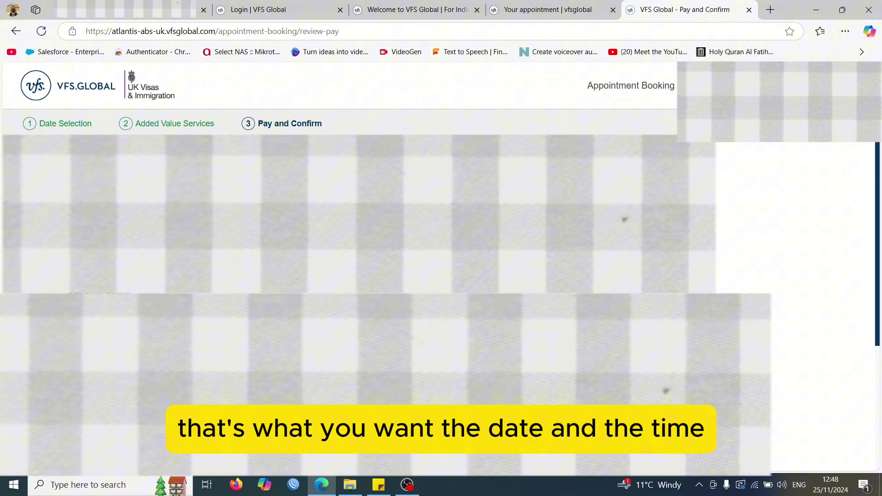
Step: Agree to the terms and conditions and confirm the rescheduled booking
{"action": "scroll", "coordinate": [441, 276], "scroll_direction": "down", "scroll_amount": 5}
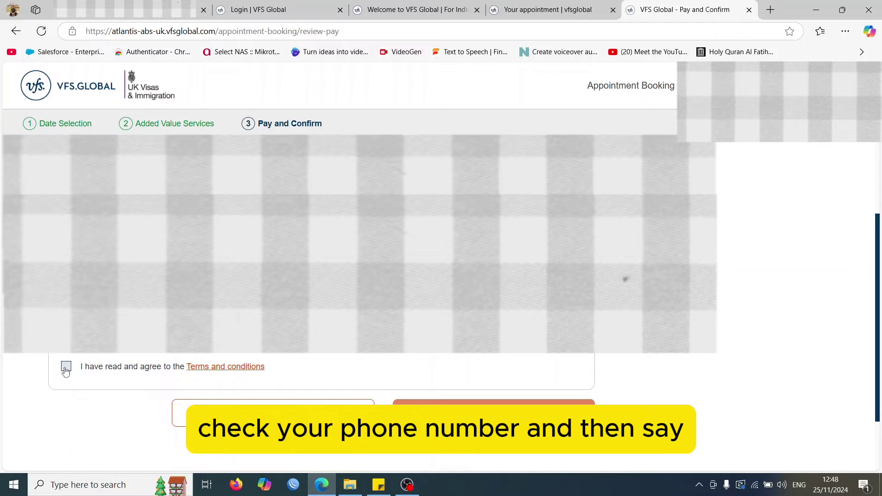
{"action": "left_click", "coordinate": [66, 370]}
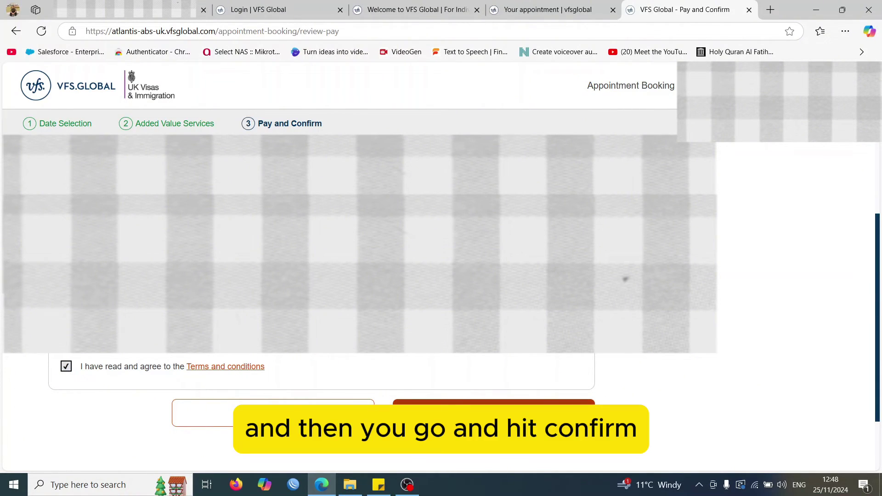
{"action": "left_click", "coordinate": [533, 411]}
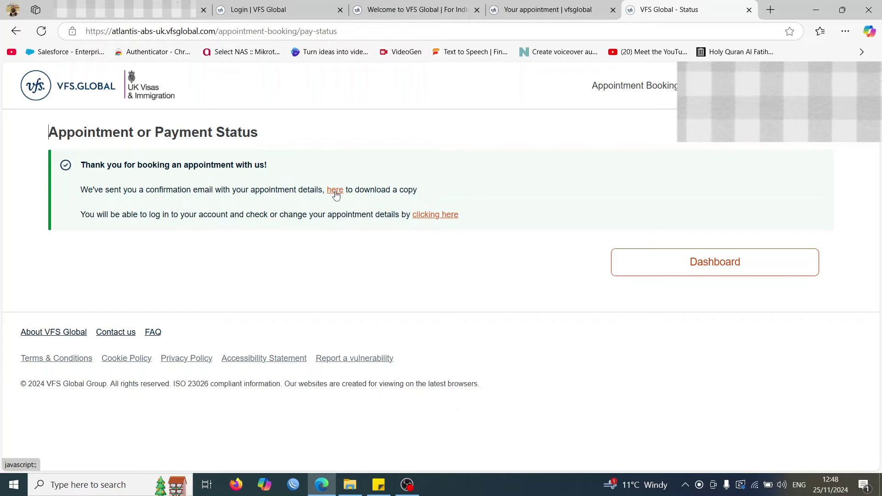
Step: Download the appointment confirmation copy via the 'here' link in the confirmation message
{"action": "left_click", "coordinate": [335, 191]}
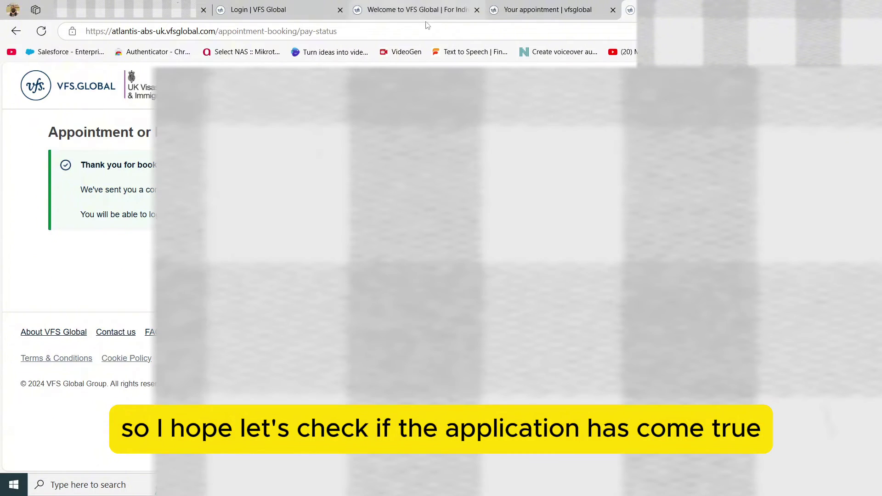
{"action": "left_click", "coordinate": [167, 14]}
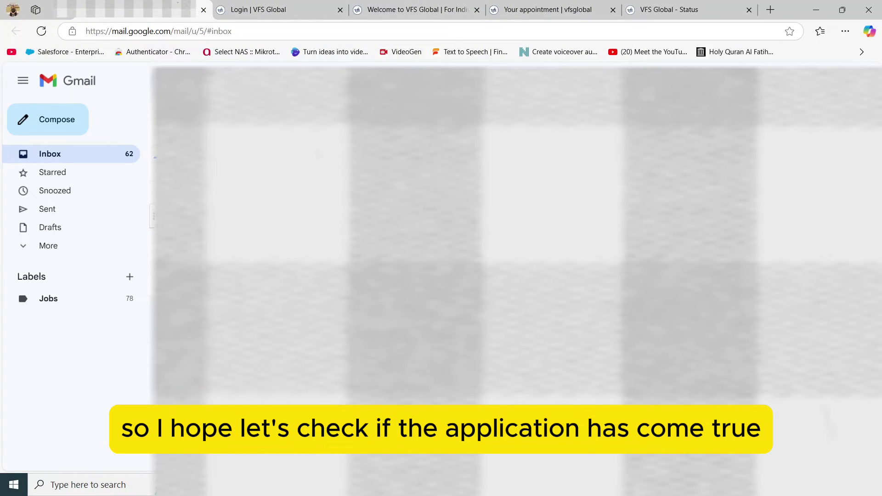